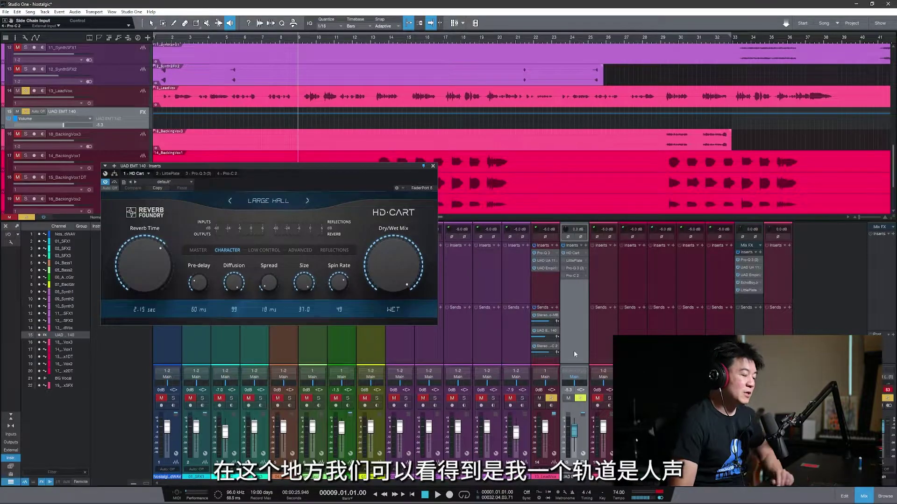
Select the 13_LeadVox channel and the UAD EMT 140 return in the mixer, and play the song from bar 9.
left_click(538, 294)
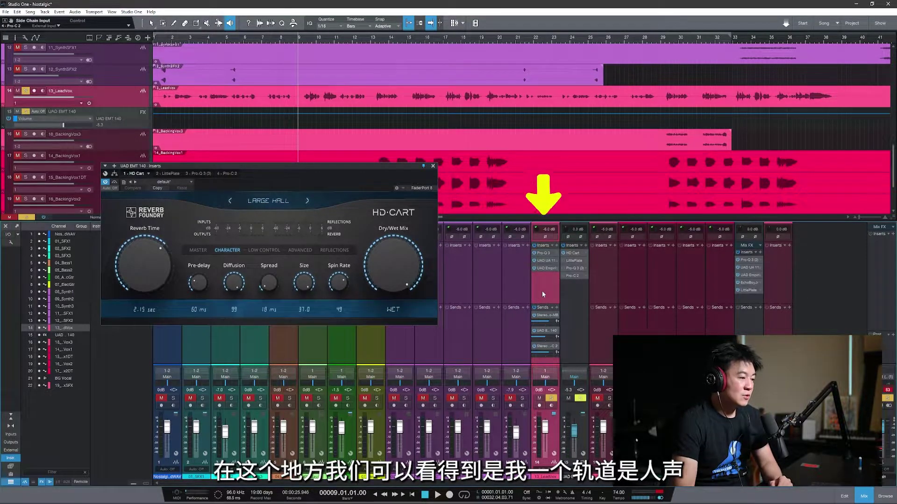
left_click(573, 298)
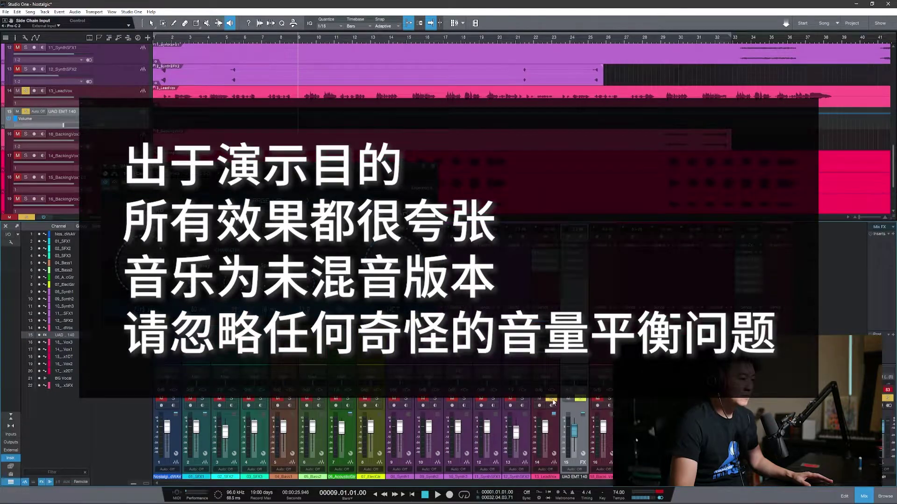
key("space")
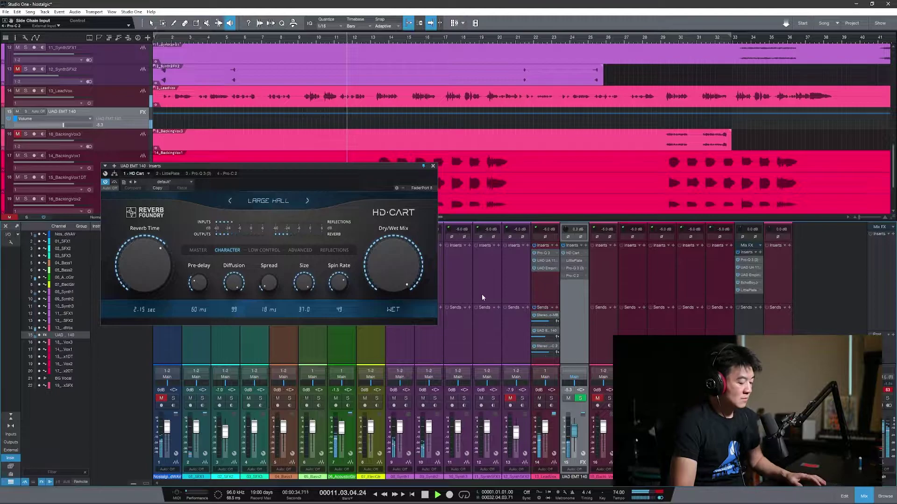
key("space")
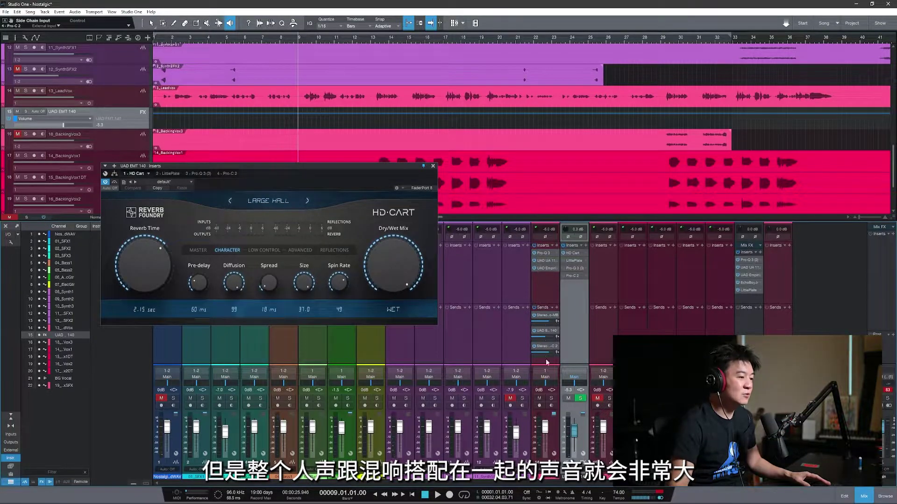
Solo the 13_LeadVox track and audition it with the HD Cart reverb on the UAD EMT 140 channel.
left_click(552, 398)
key("space")
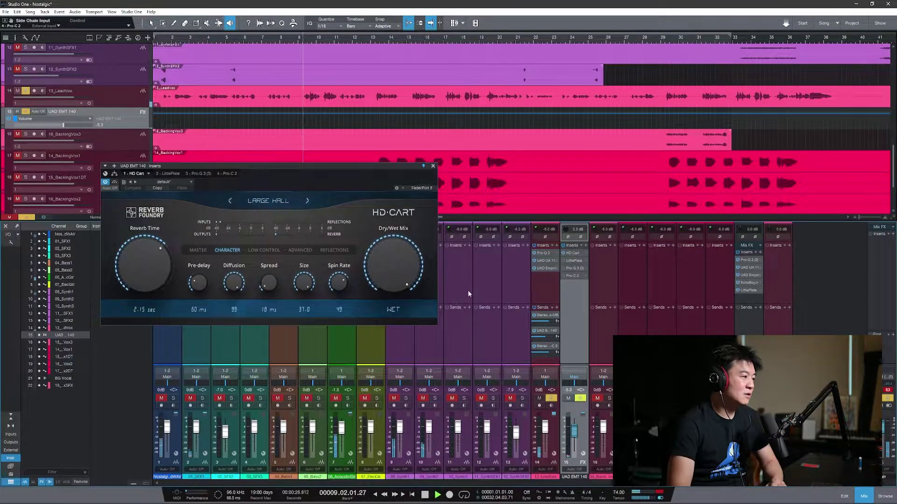
left_click(563, 252)
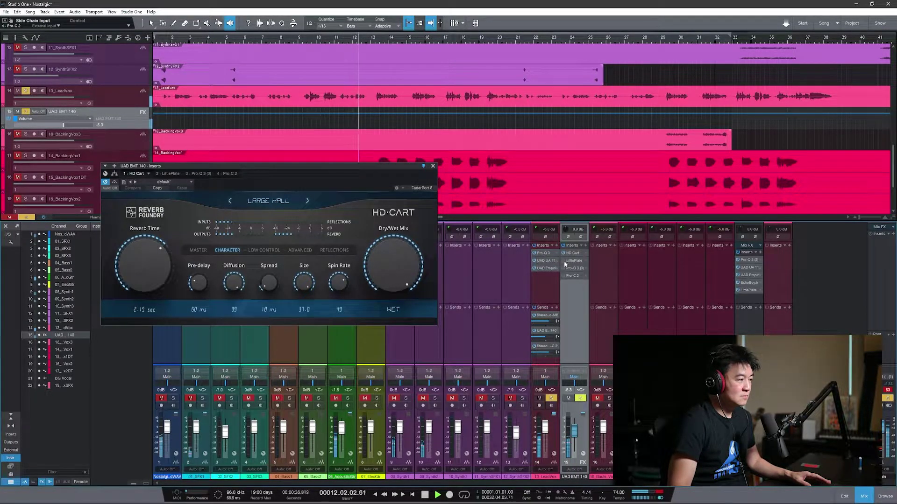
key("space")
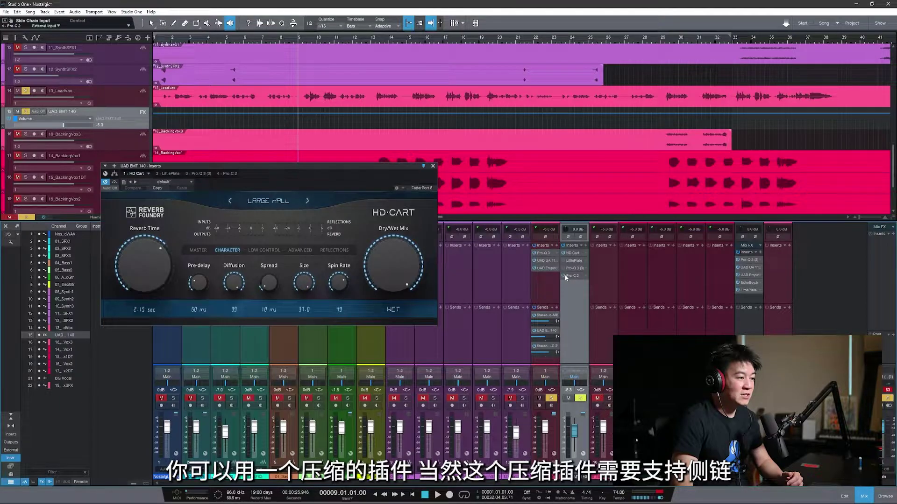
Open Pro-C 2 on the UAD EMT 140 channel and check that 13_LeadVox is its sidechain source.
left_click(567, 276)
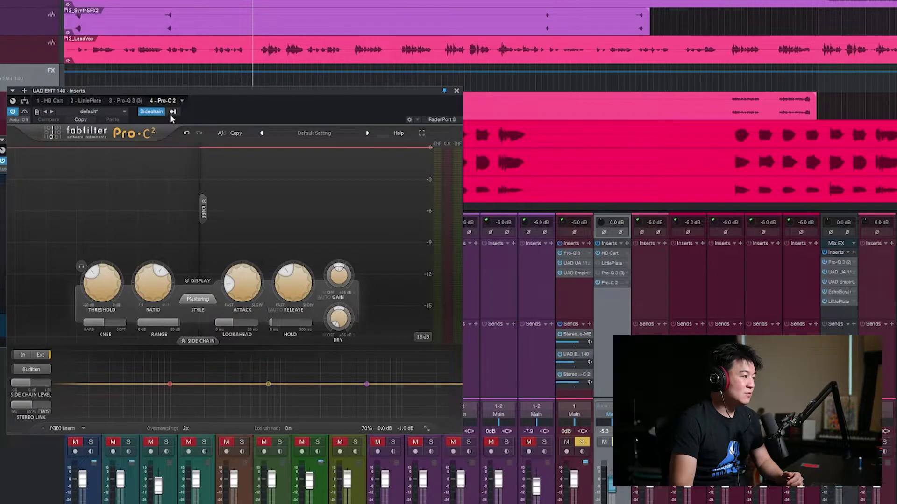
left_click(171, 113)
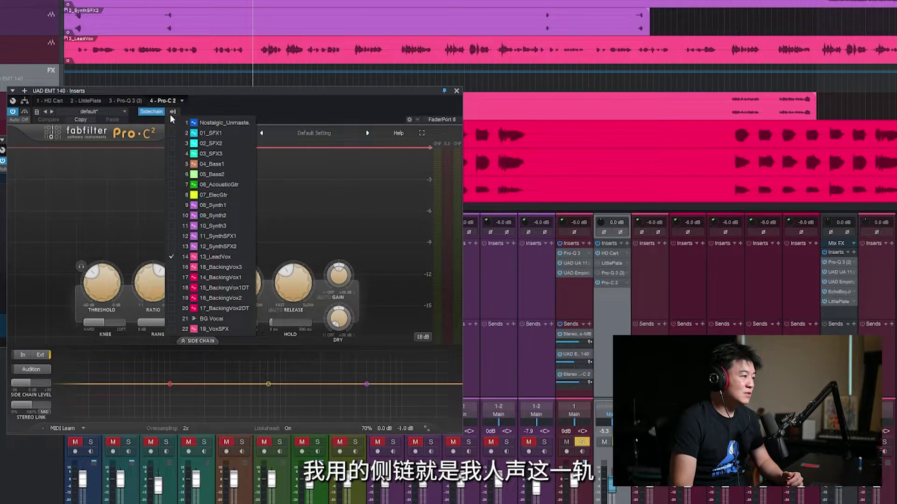
left_click(311, 130)
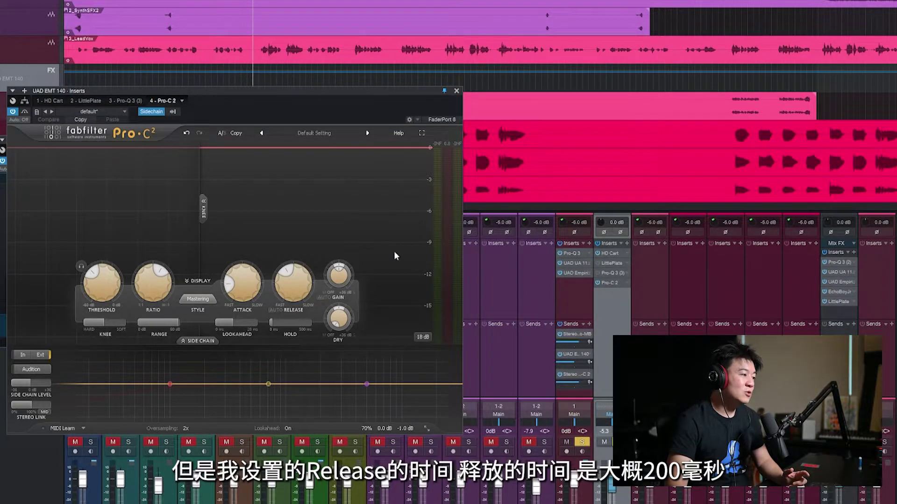
Check Pro-C 2's Release setting and calculate the length of one beat in Calculator as 60000 ÷ 74.
mouse_move(299, 287)
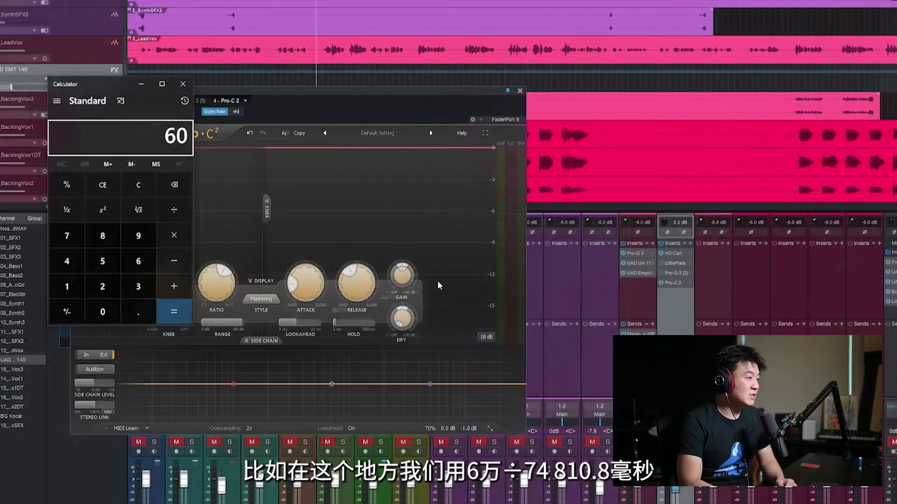
type("00 ÷ 74")
key("Return")
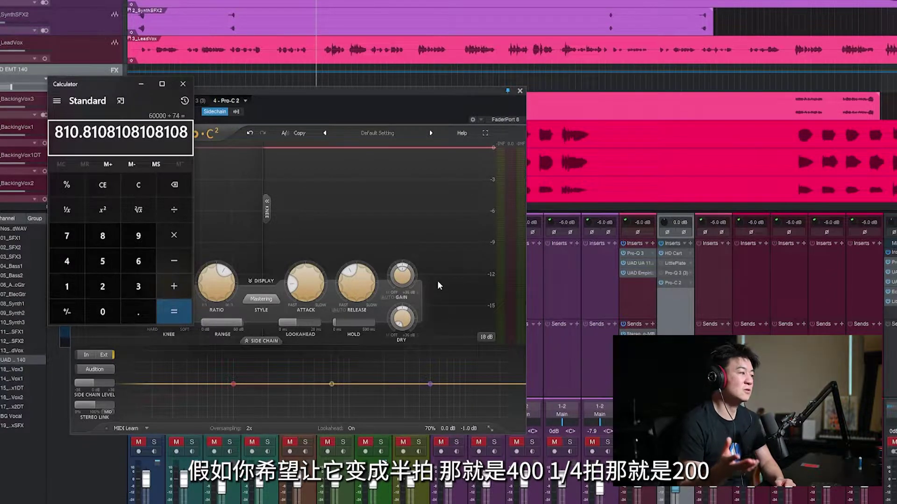
left_click(182, 84)
Activate Pro-C 2 on the UAD EMT 140 channel and play the vocal to examine its gain reduction and Release behaviour.
mouse_move(363, 294)
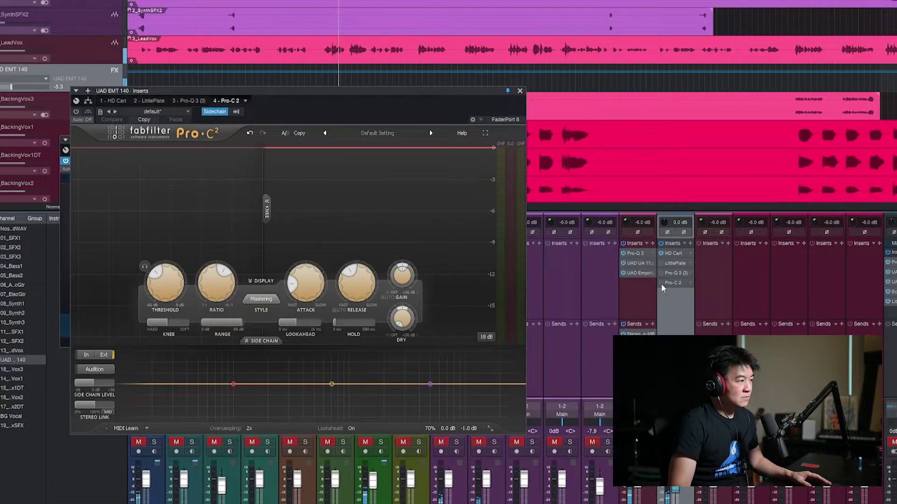
key("space")
left_click(661, 283)
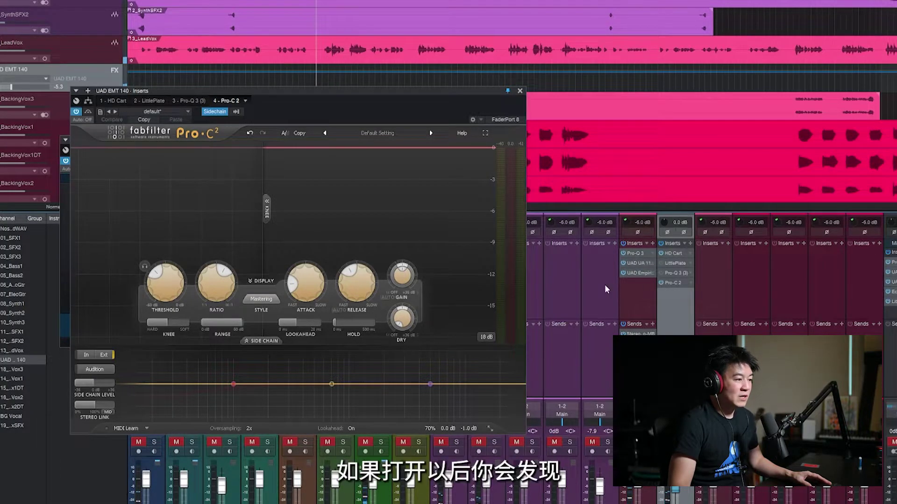
key("space")
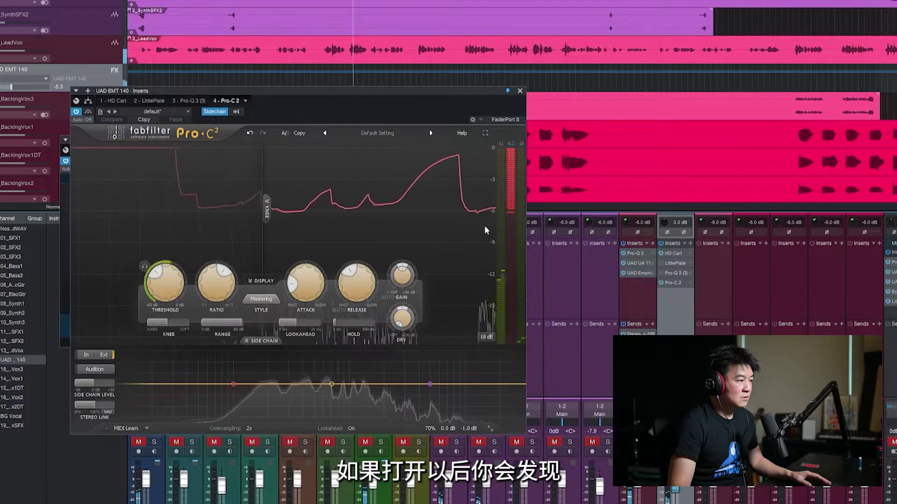
key("space")
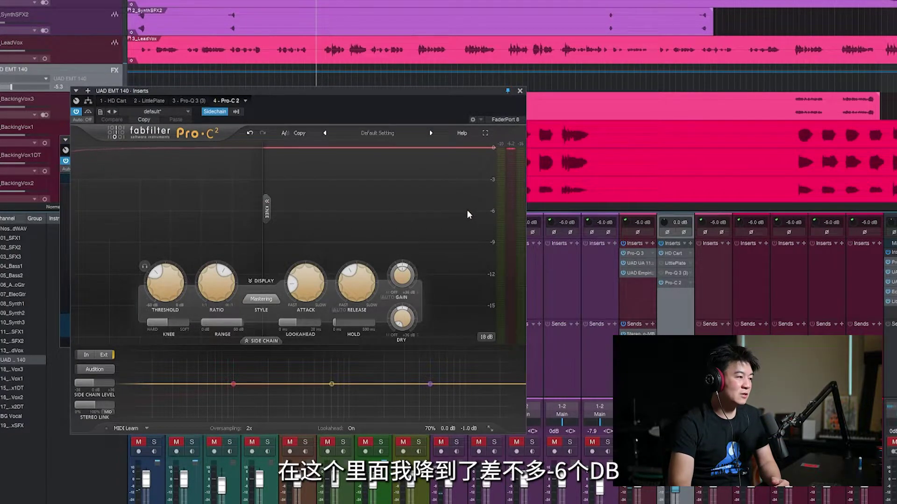
key("space")
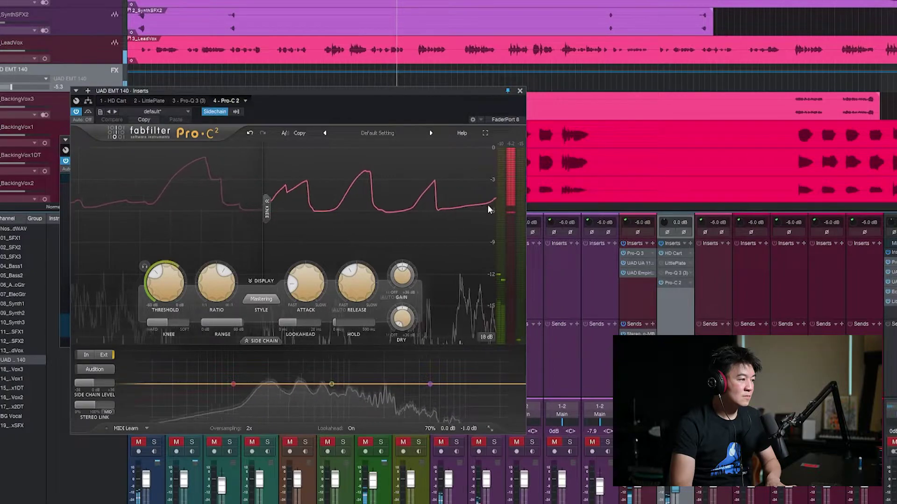
key("space")
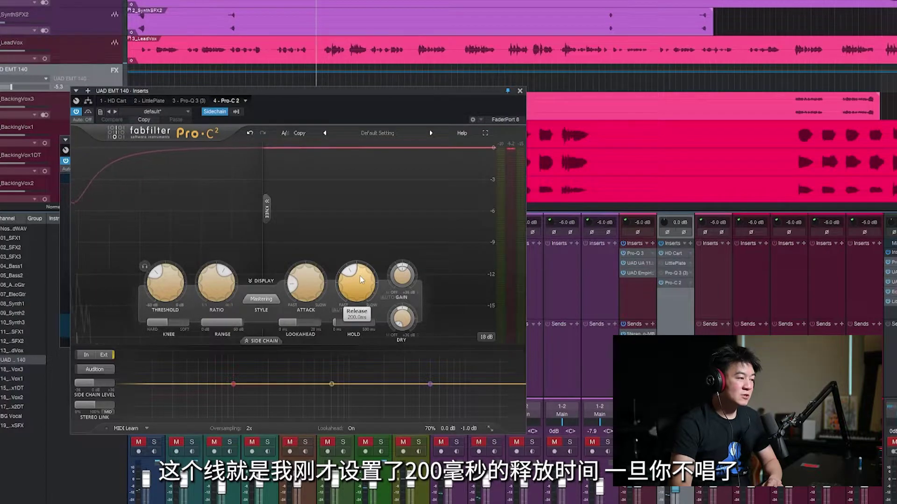
mouse_move(360, 277)
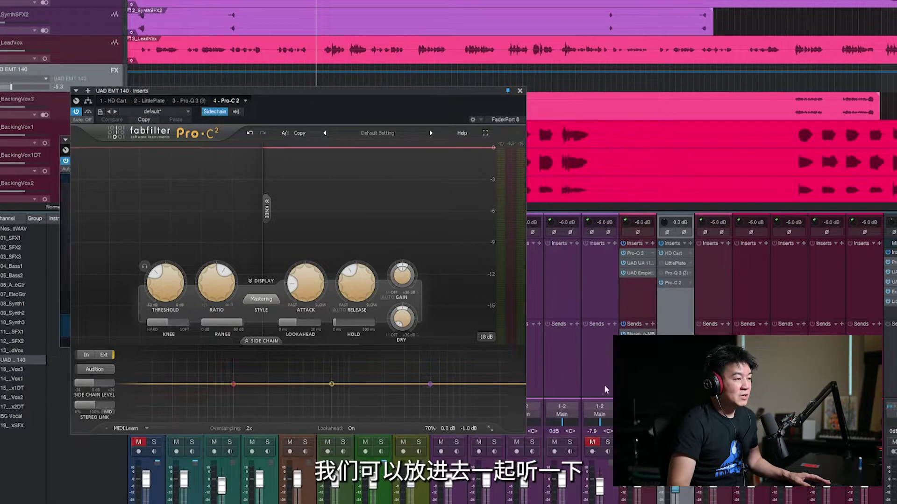
Play the song and compare the vocal reverb with Pro-C 2 bypassed and active, leaving the compressor active.
key("space")
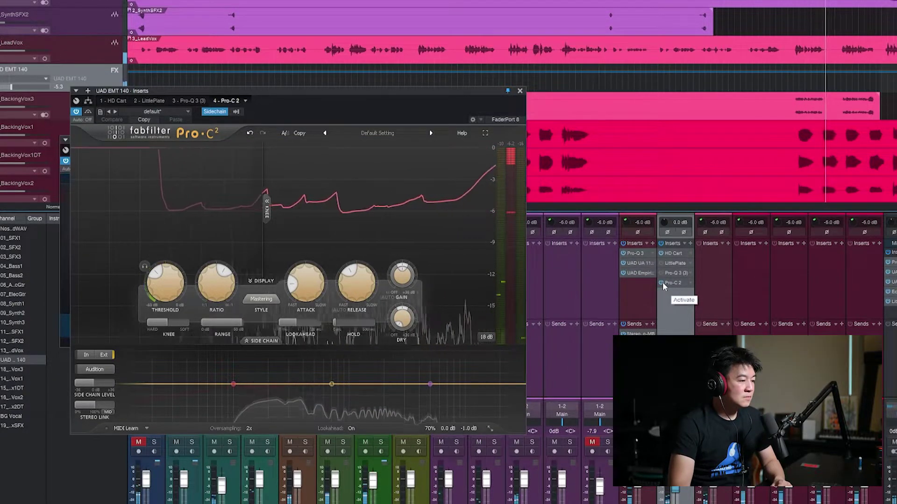
left_click(661, 283)
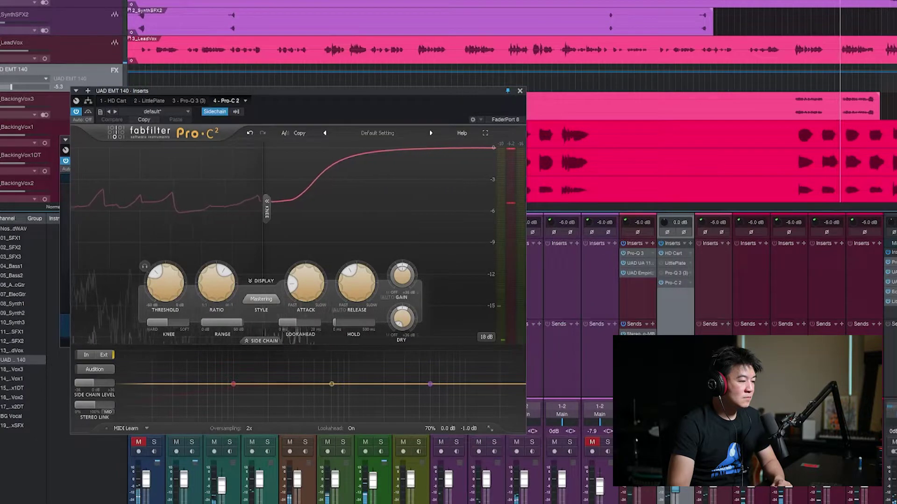
left_click(661, 283)
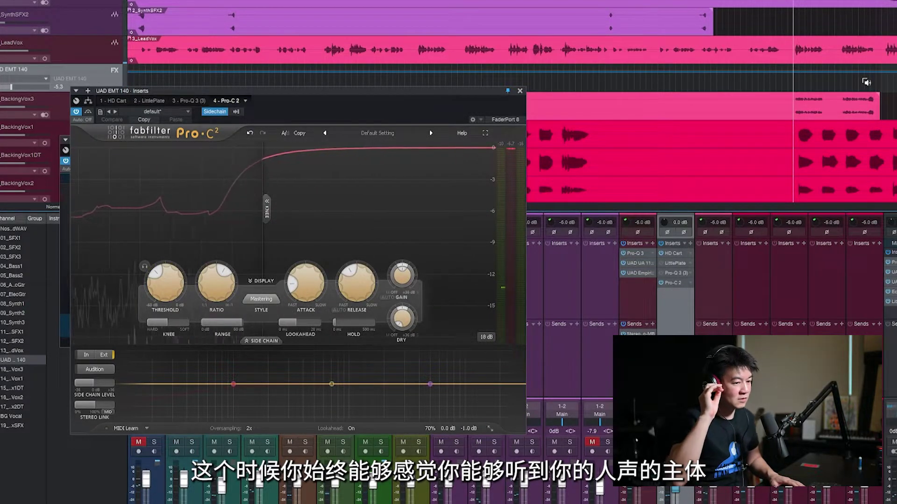
left_click(661, 283)
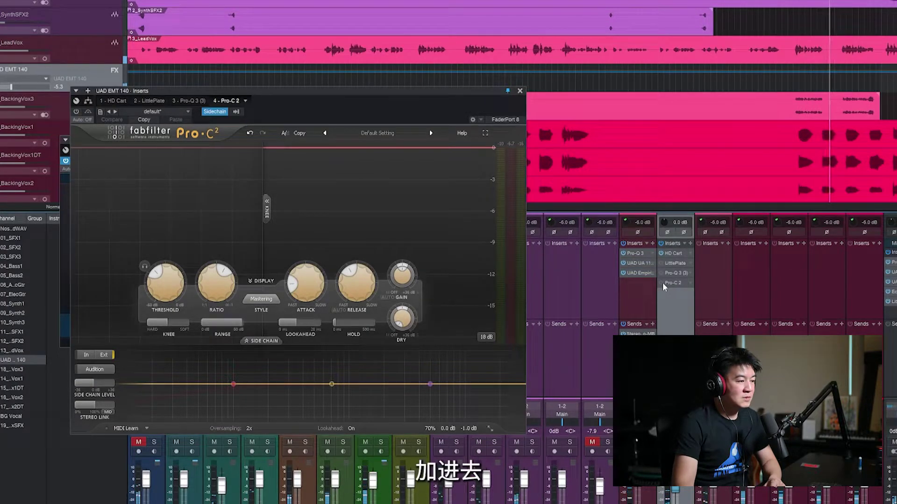
left_click(661, 283)
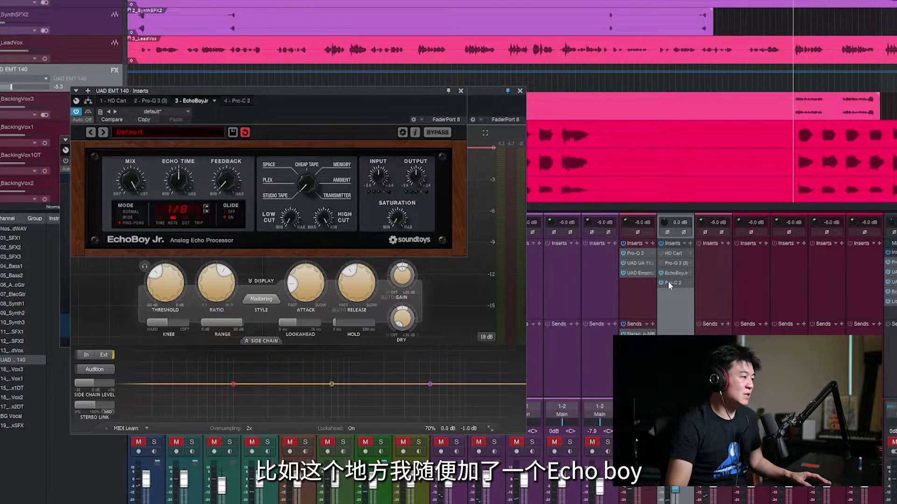
Audition the vocal with EchoBoy Jr. ducked by Pro-C 2, and inspect the compressor's Threshold, Attack, Release and Hold controls.
key("space")
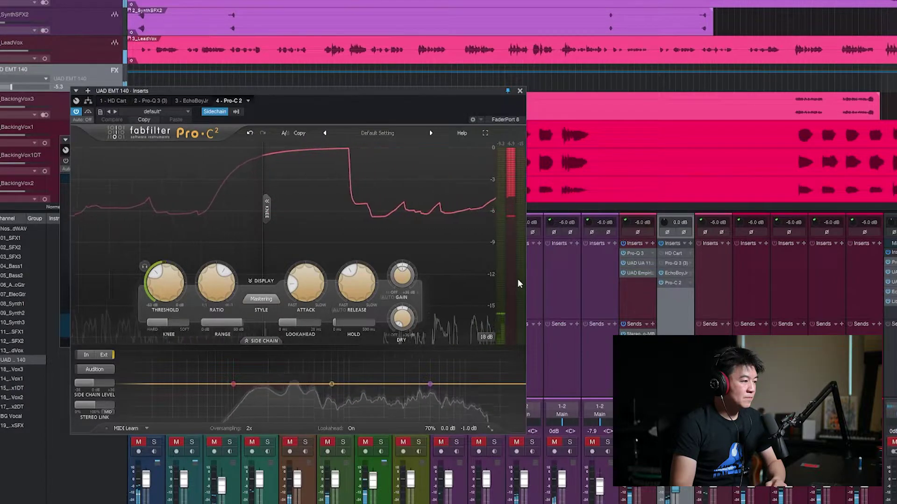
key("space")
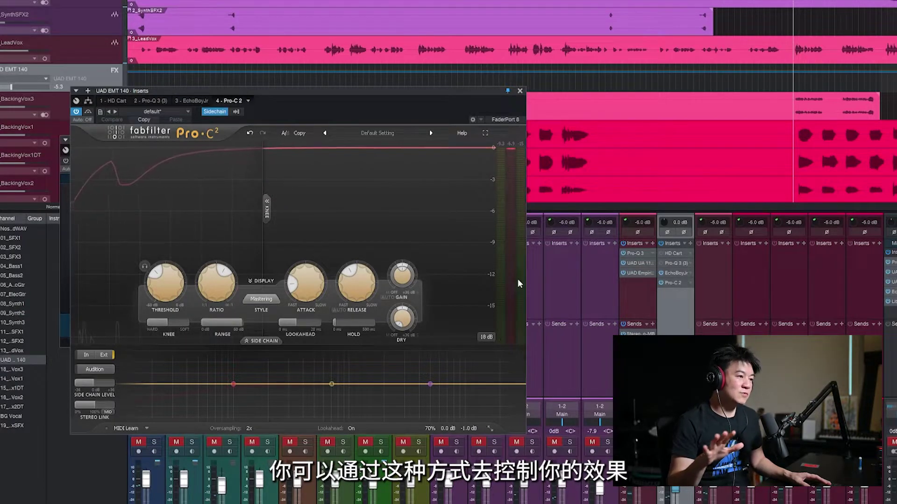
mouse_move(394, 283)
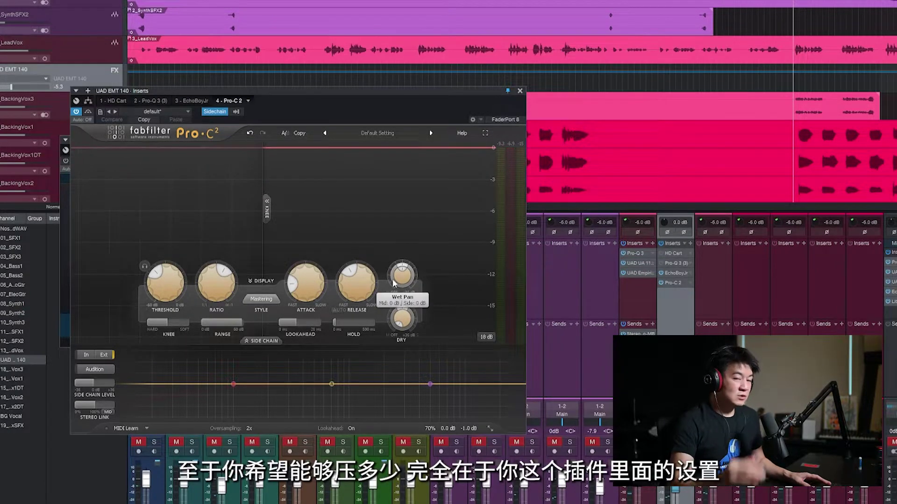
mouse_move(172, 291)
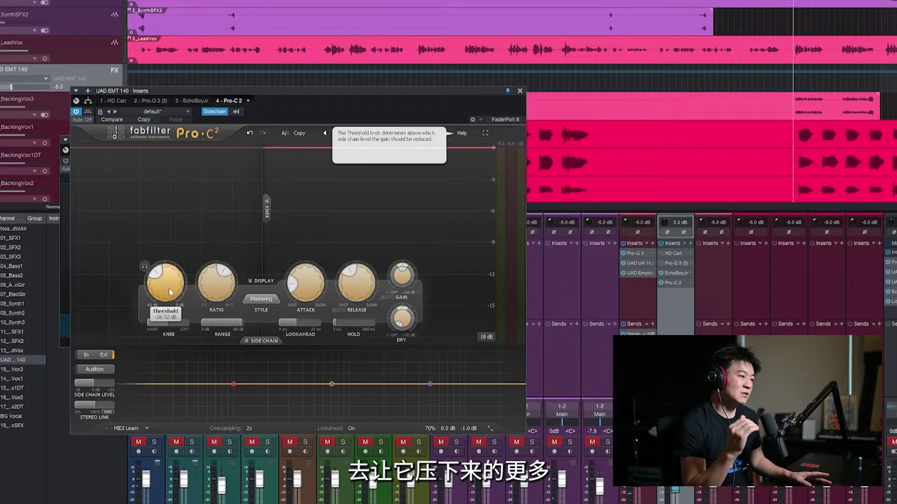
mouse_move(307, 284)
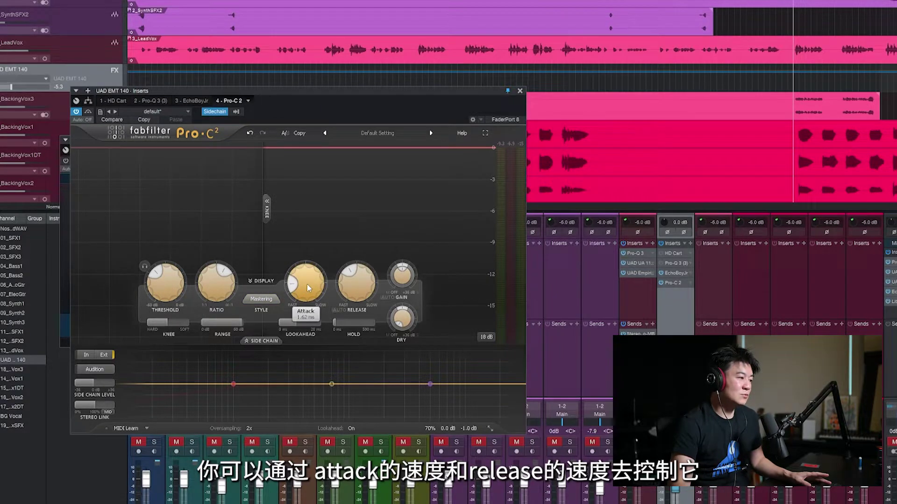
mouse_move(352, 284)
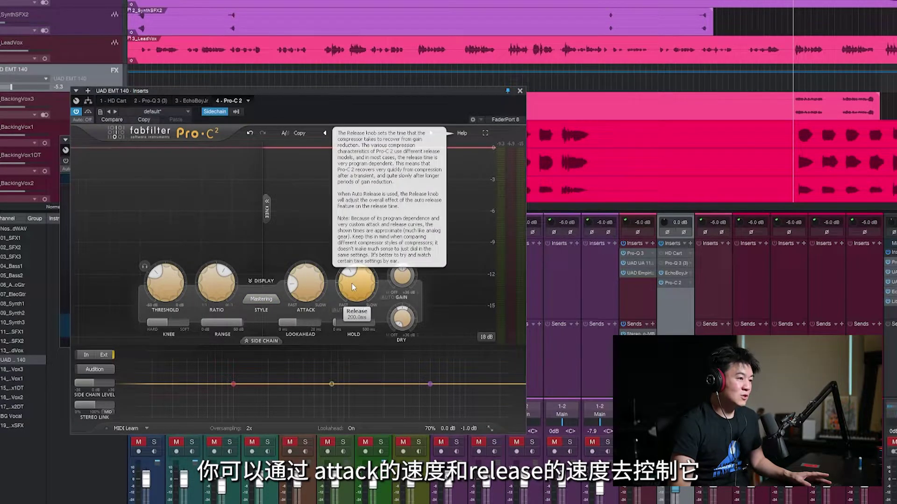
mouse_move(369, 322)
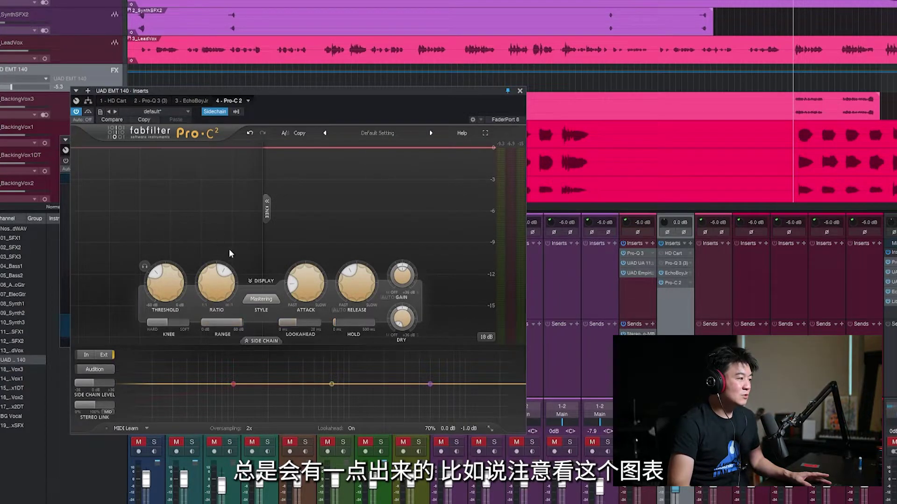
Play the vocal to examine the ducking curve, and raise Pro-C 2's Hold to about 200 ms.
key("space")
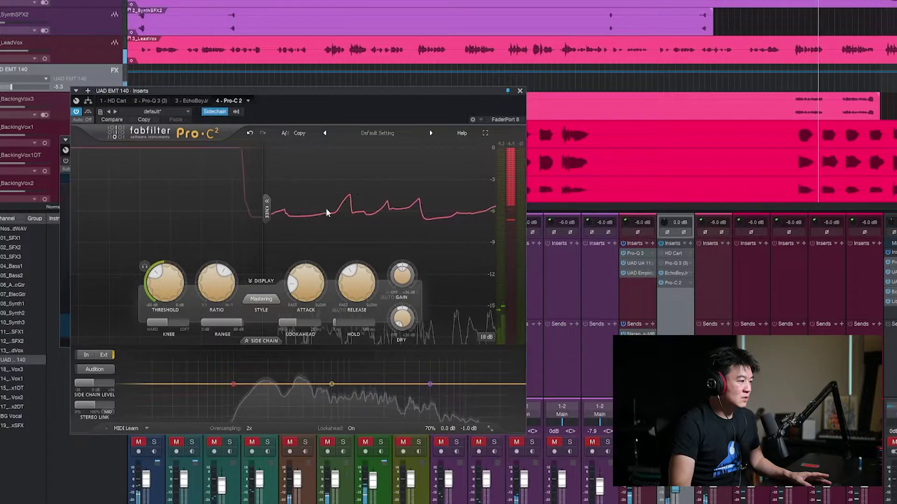
key("space")
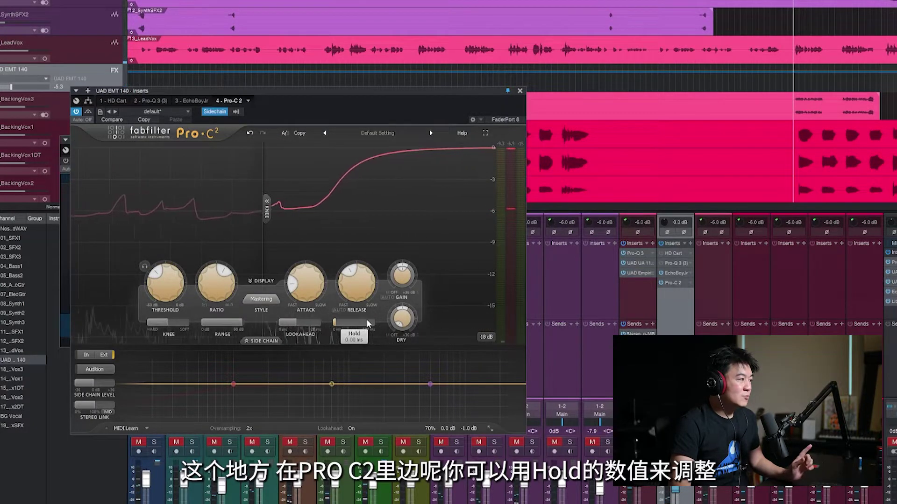
left_click_drag(358, 327, 415, 323)
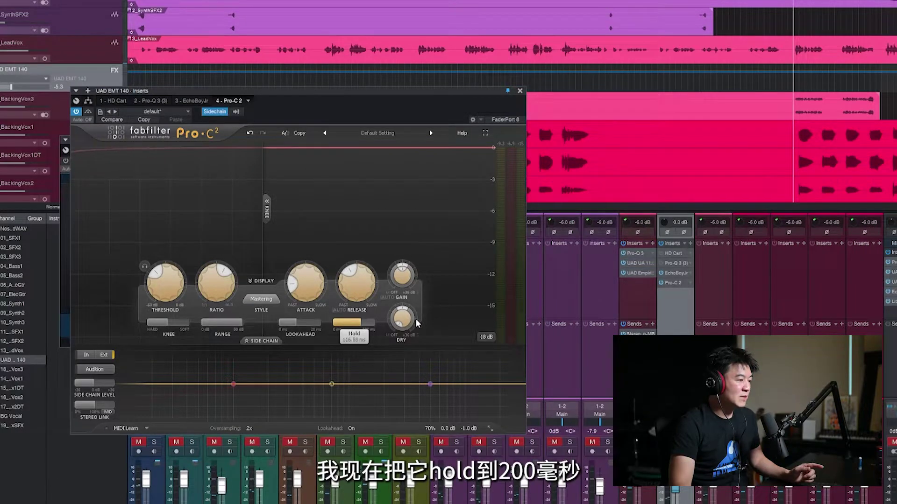
left_click_drag(360, 327, 365, 326)
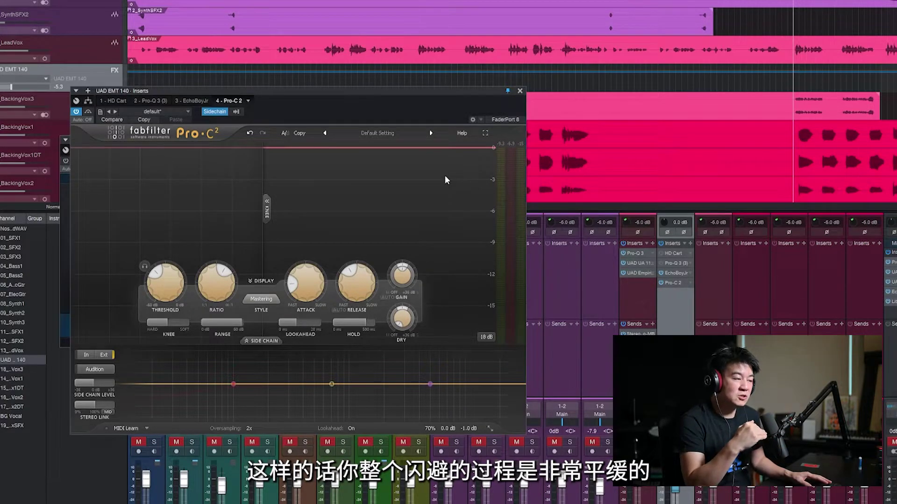
Play the vocal with Hold engaged, and again with Pro-C 2's Hold at 0 ms, to compare the ducking curves.
key("space")
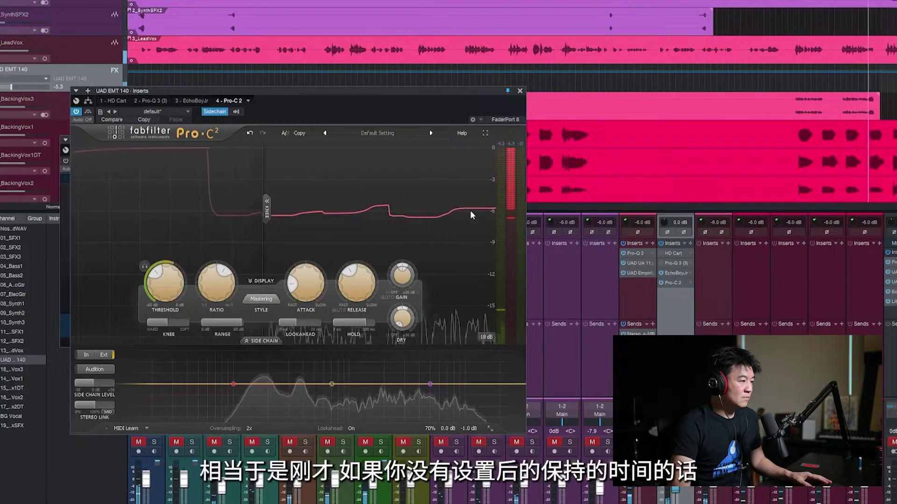
key("space")
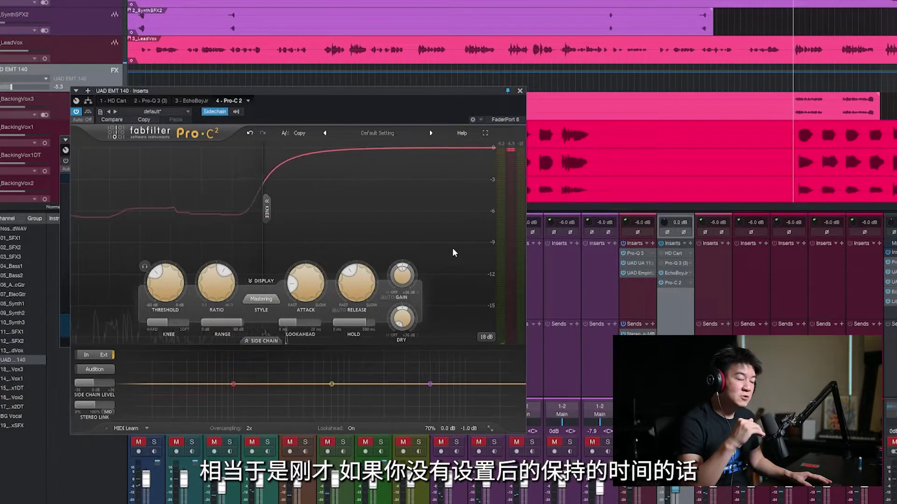
mouse_move(358, 324)
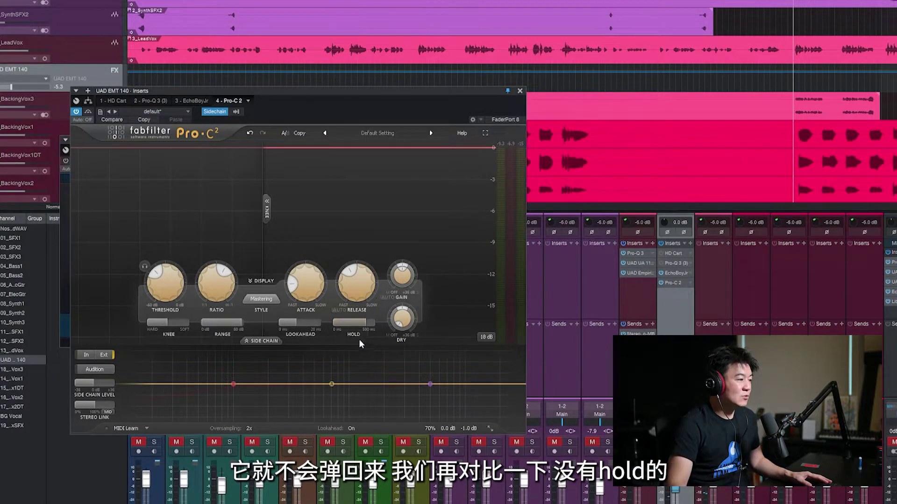
left_click_drag(354, 322, 268, 327)
key("space")
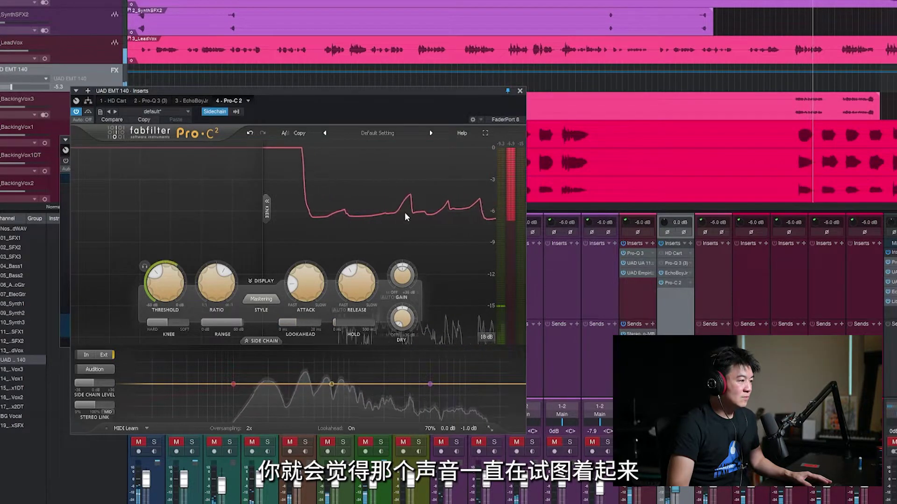
key("space")
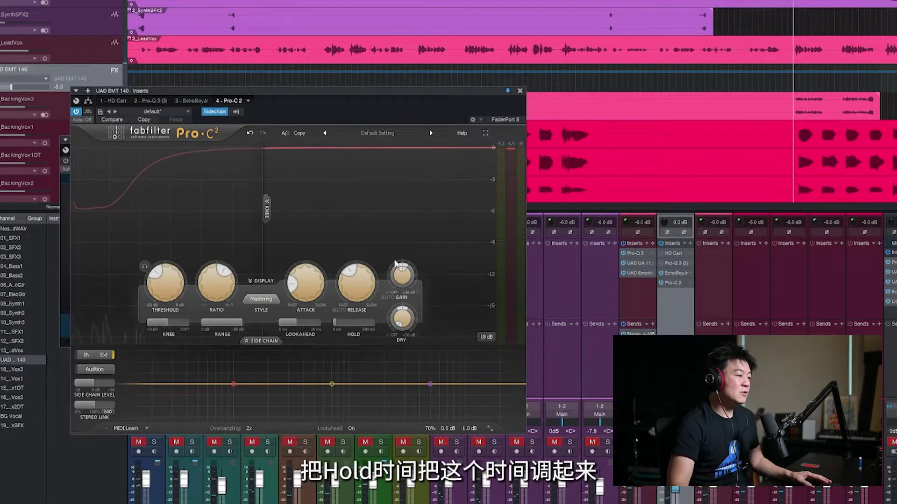
Raise Pro-C 2's Hold back to its longer setting and play the vocal to check the smoother ducking.
left_click_drag(430, 319, 425, 320)
key("space")
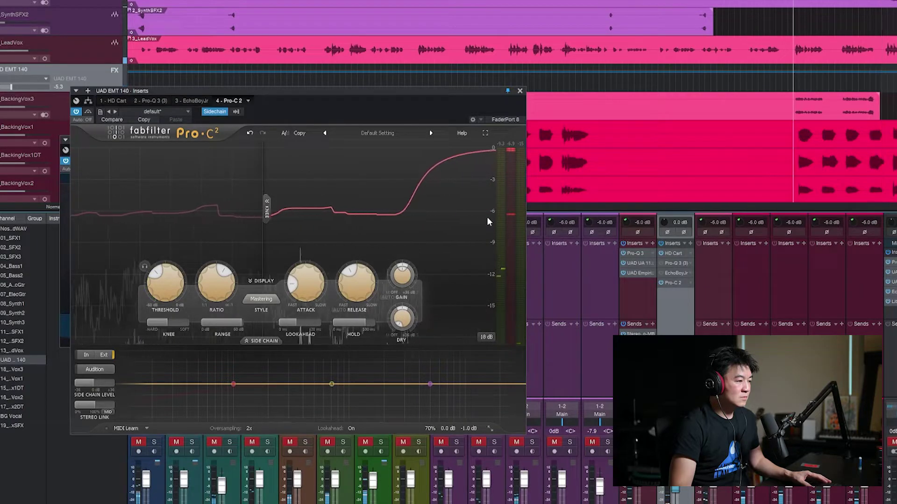
key("space")
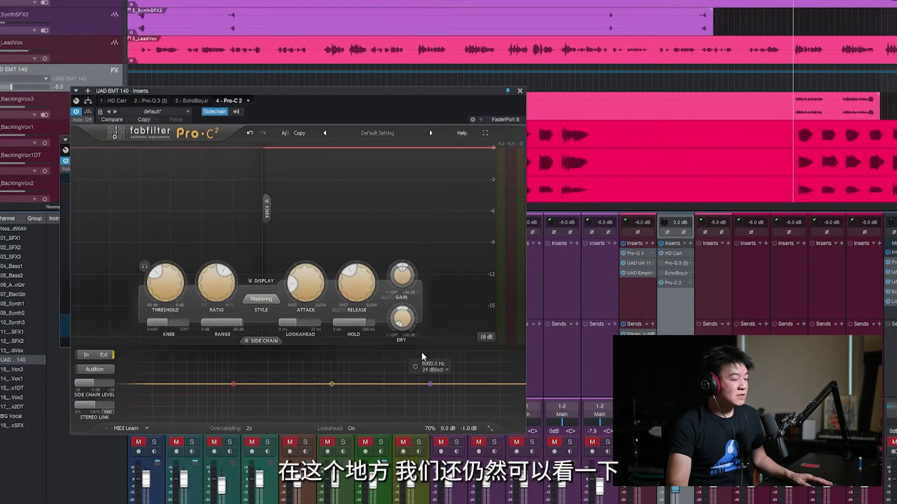
Lower Pro-C 2's Attack to about 1 ms and play the vocal to examine ducking triggered by the external side chain.
mouse_move(306, 287)
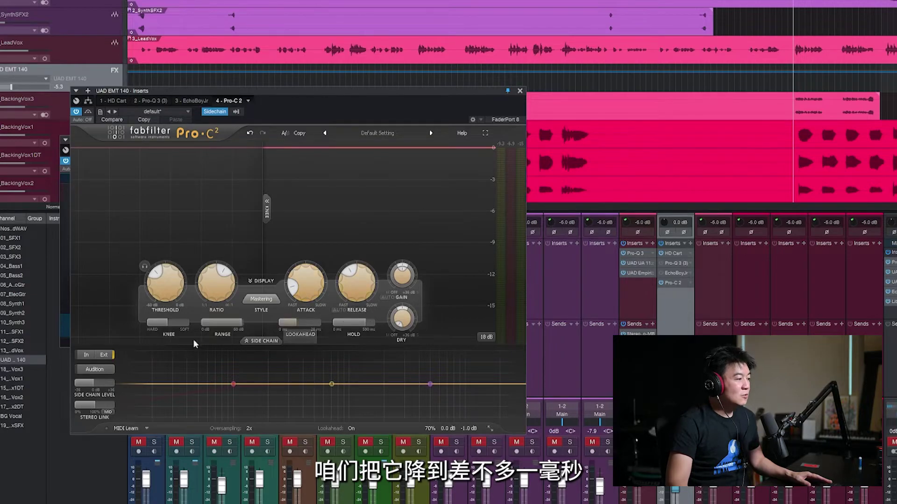
mouse_move(125, 355)
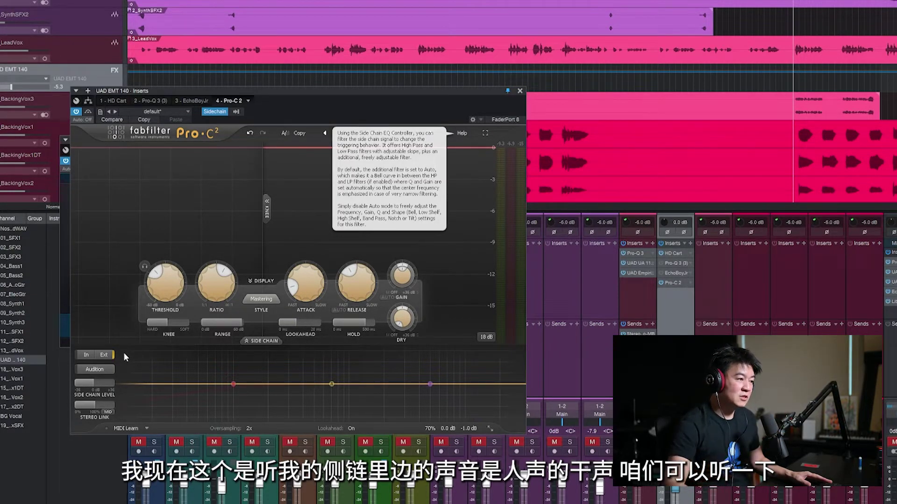
key("space")
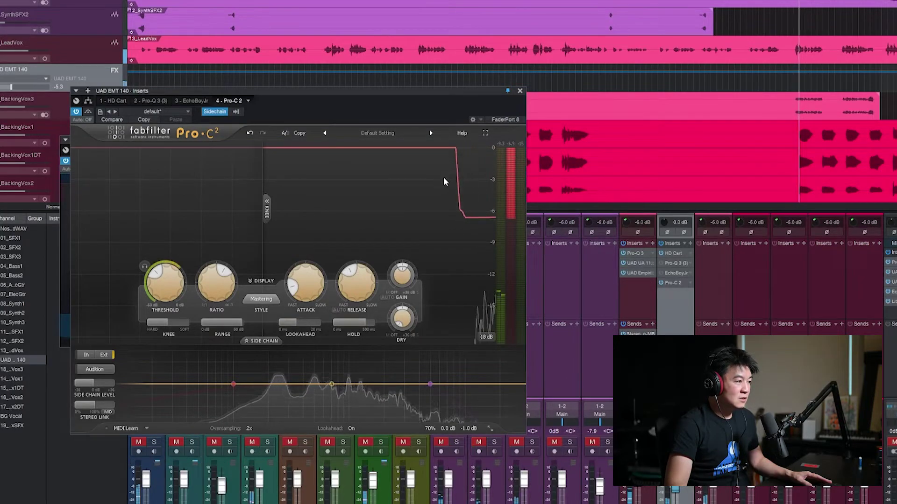
key("space")
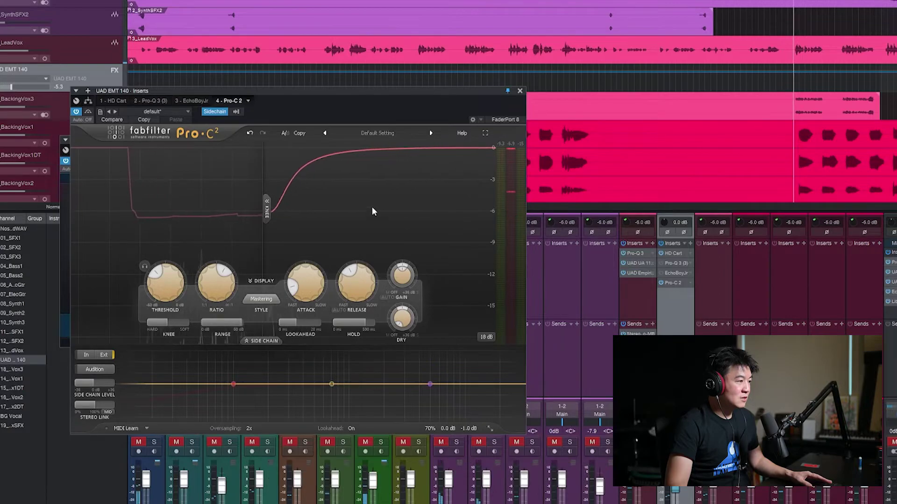
key("space")
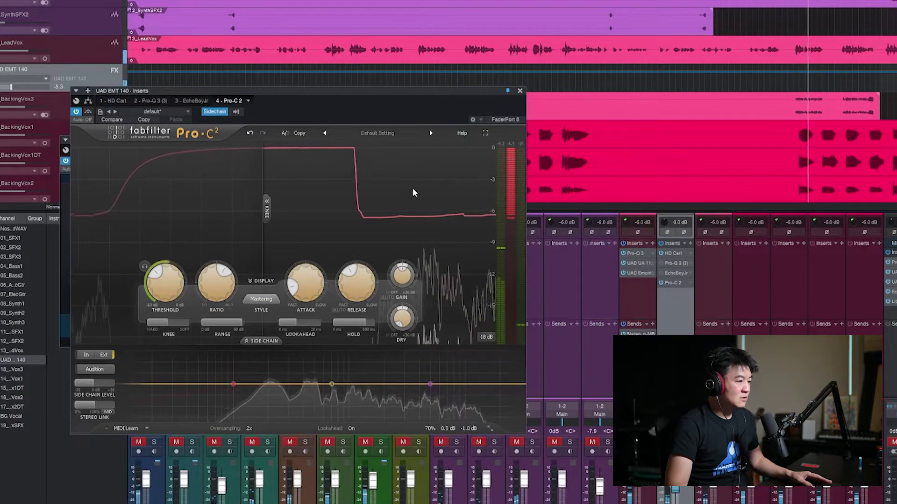
key("space")
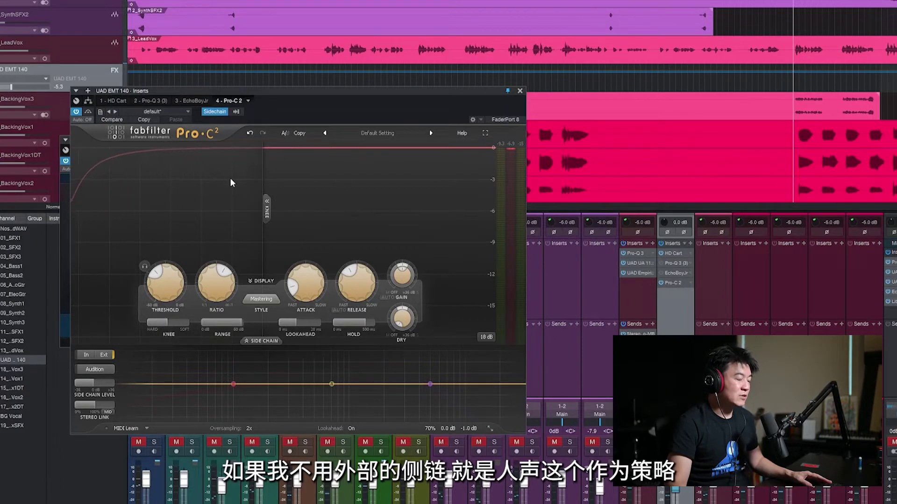
Switch Pro-C 2's side chain source from Ext to In and play the vocal to examine the gain reduction.
left_click(86, 357)
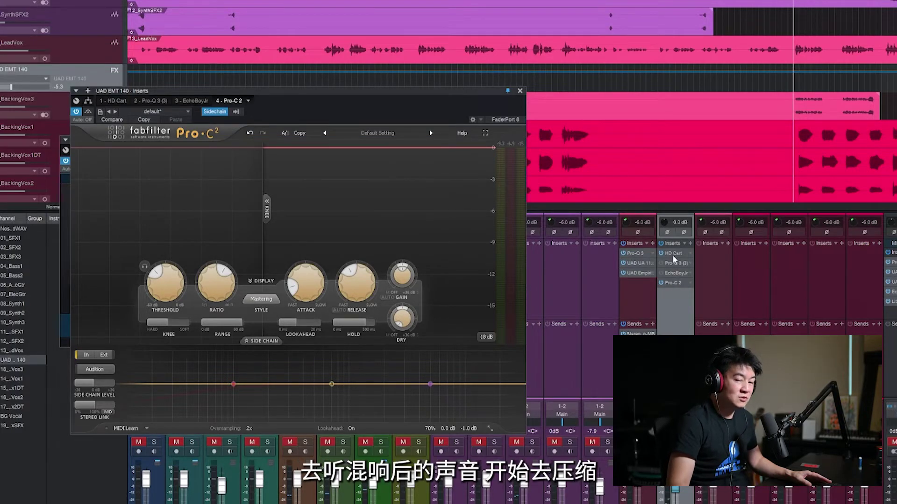
key("space")
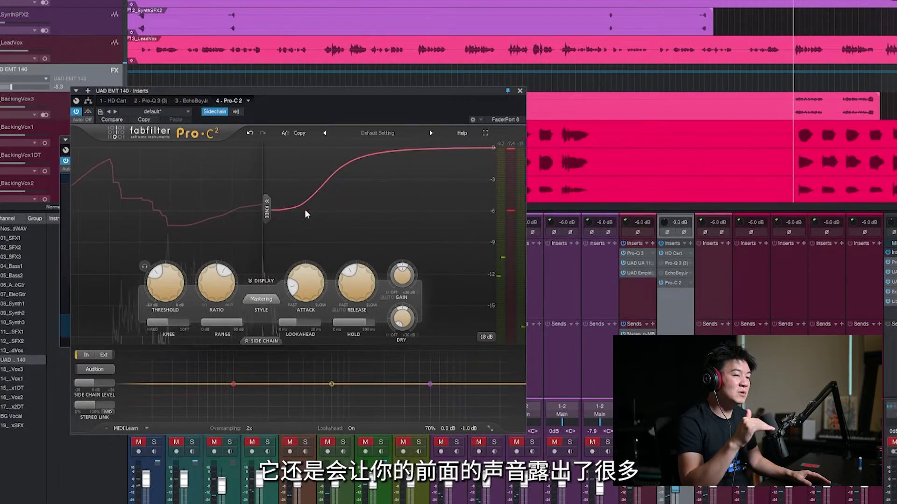
key("space")
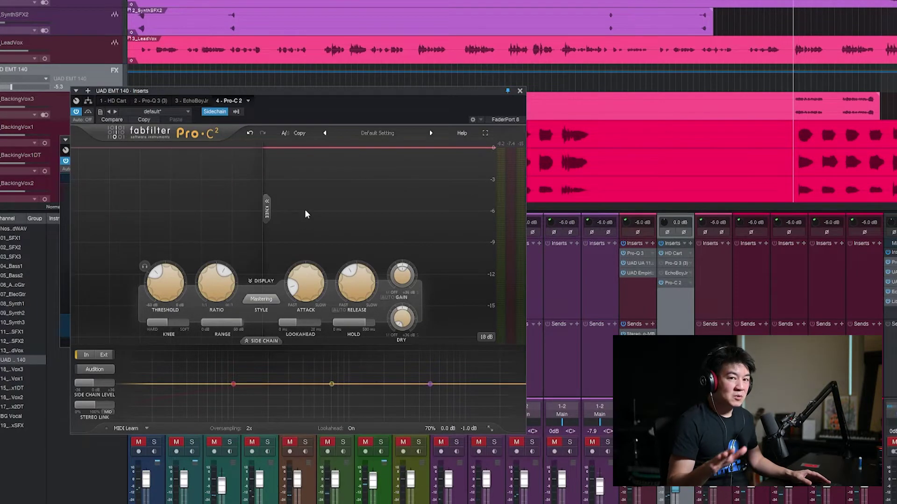